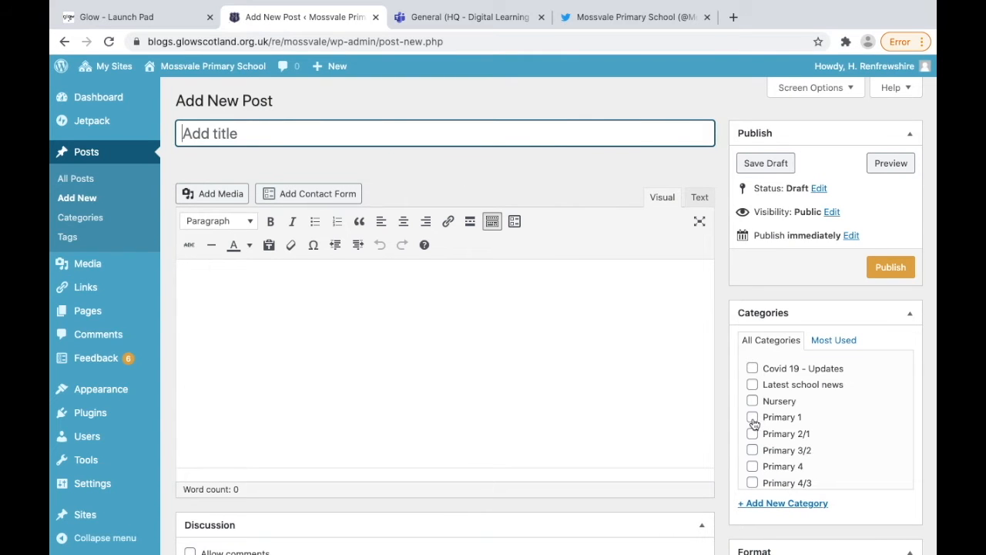
# - Title the new post "Primary 1 first day in school!" and enter the body text "Here are our pictures from P1s first day"
pyautogui.click(444, 341)
pyautogui.click(335, 137)
pyautogui.write('Primary ')
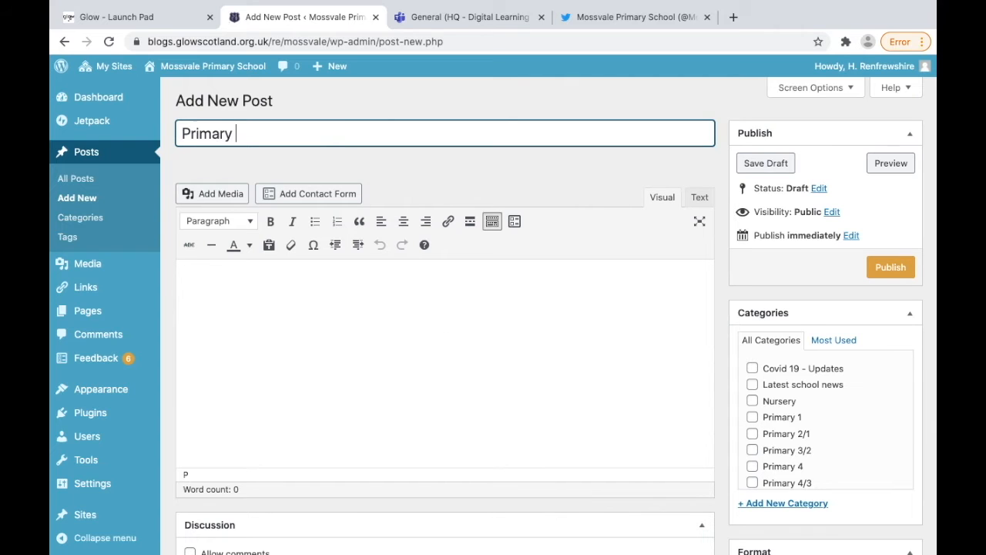
pyautogui.write('1 first day in school!')
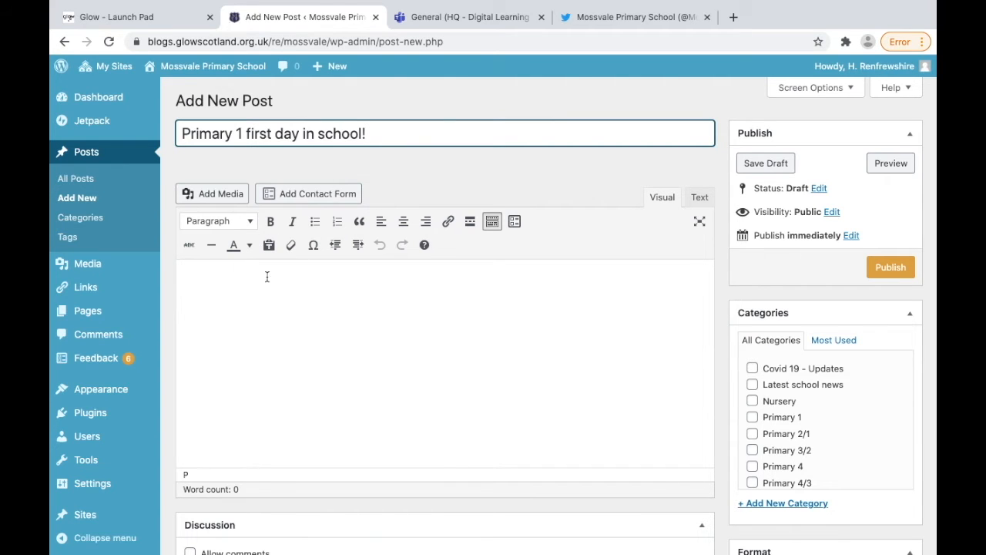
pyautogui.click(266, 276)
pyautogui.write('Here are')
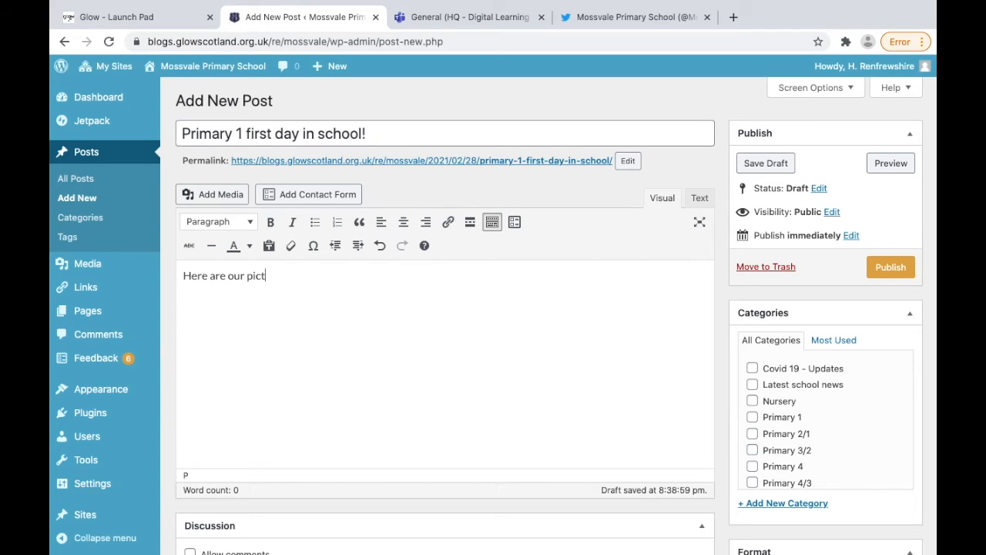
pyautogui.write('our pictures')
pyautogui.write('day')
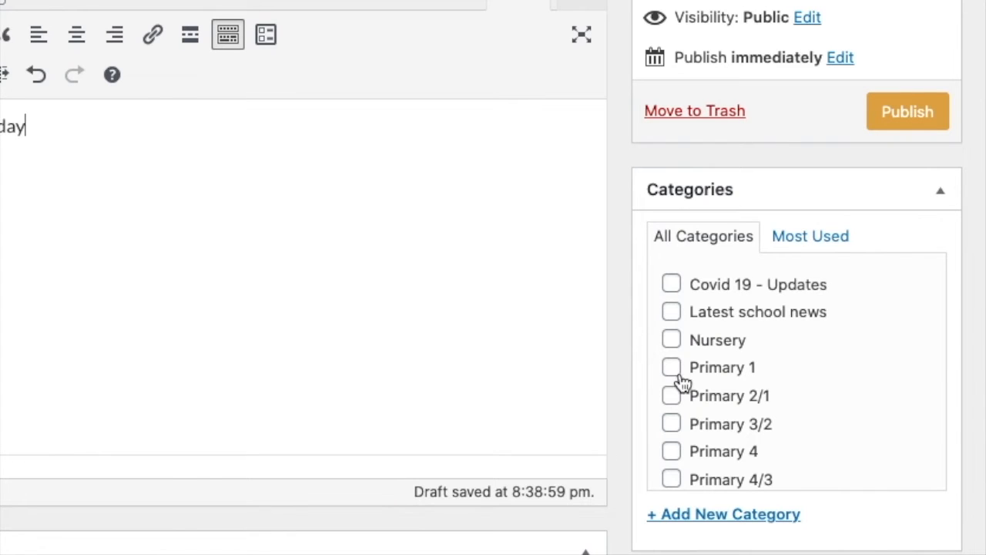
# - Assign the first-day-in-school post to the Primary 1 category and publish it
pyautogui.click(678, 376)
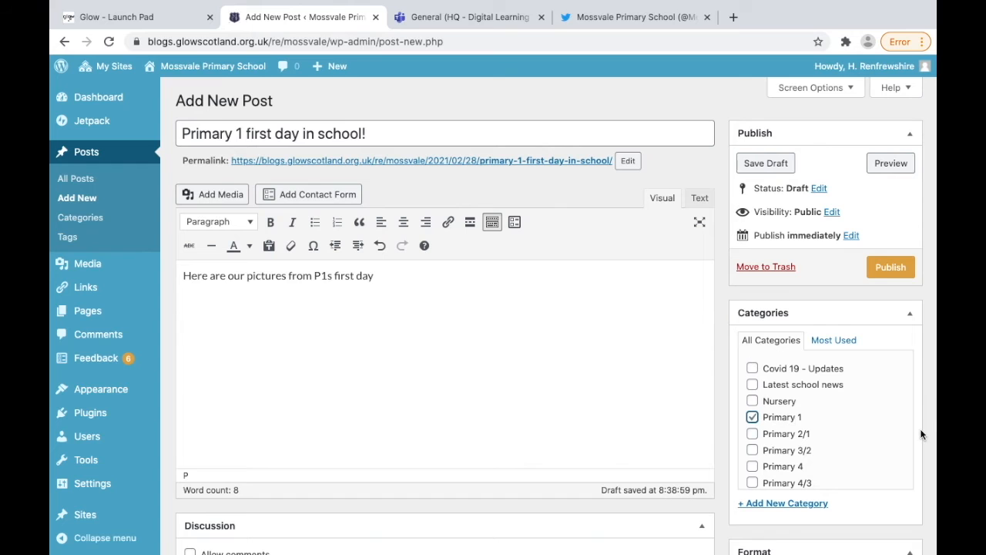
pyautogui.click(901, 267)
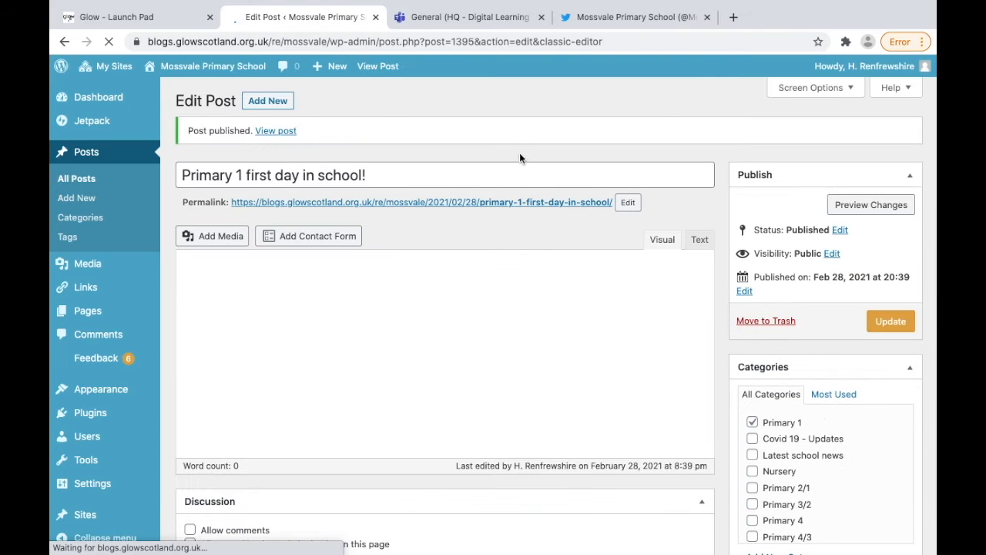
# - View the live school site and check the class entries listed under Classes in its navigation
pyautogui.moveTo(216, 68)
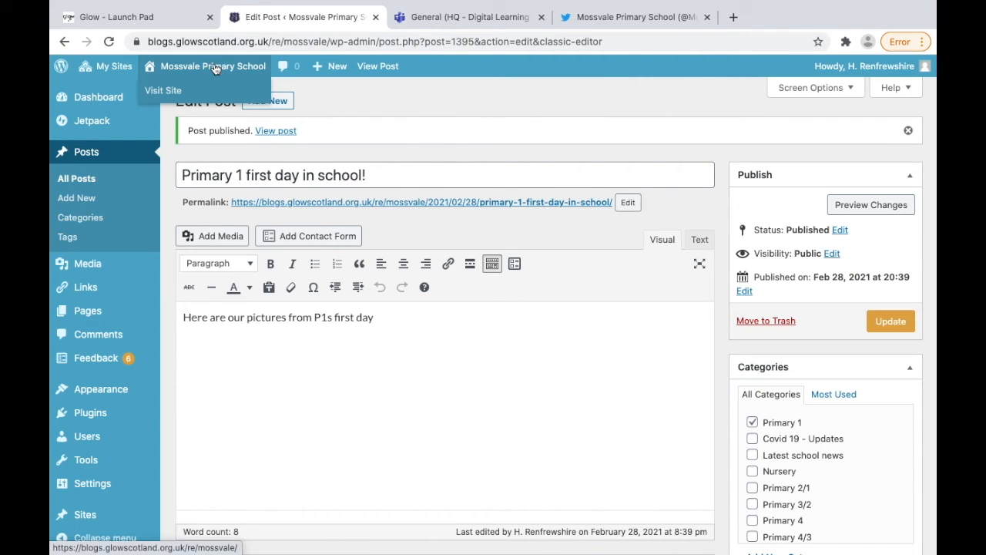
pyautogui.click(163, 91)
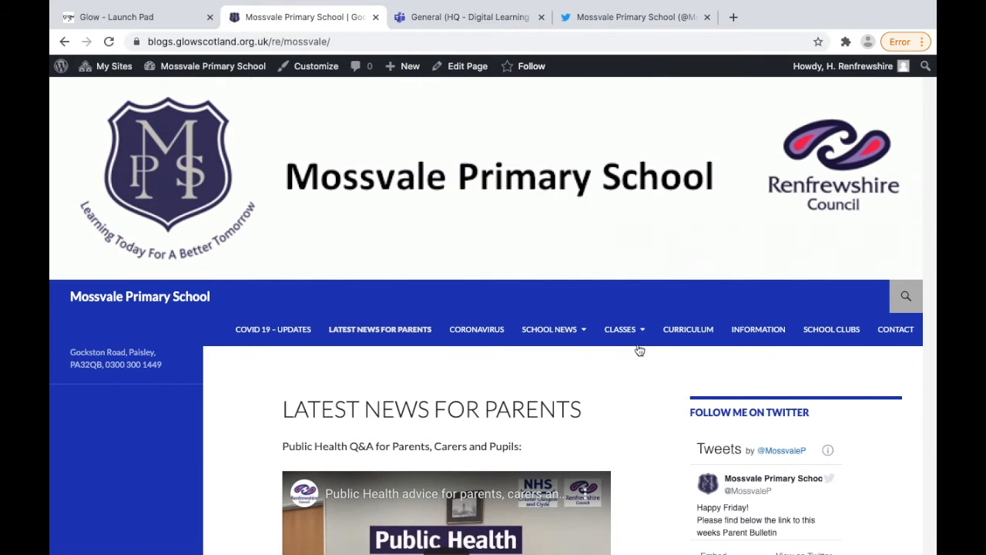
pyautogui.moveTo(633, 343)
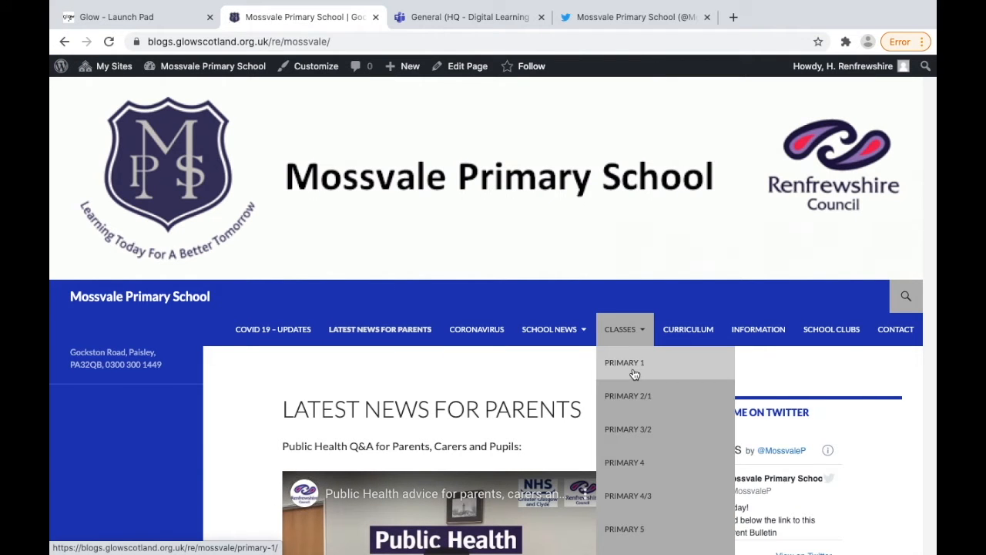
# - Open the site's menu editor and add the Primary 1 category to the Main Menu
pyautogui.moveTo(213, 77)
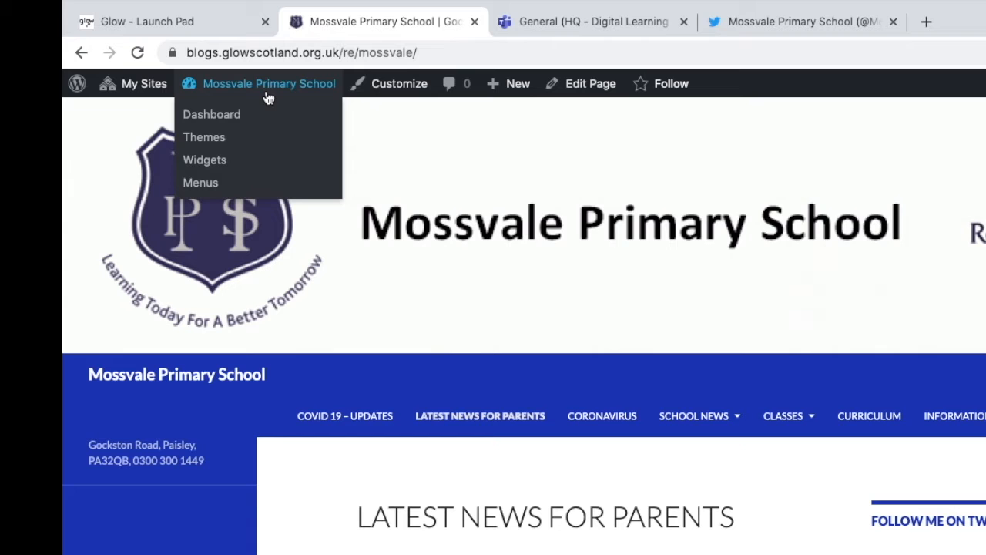
pyautogui.click(200, 182)
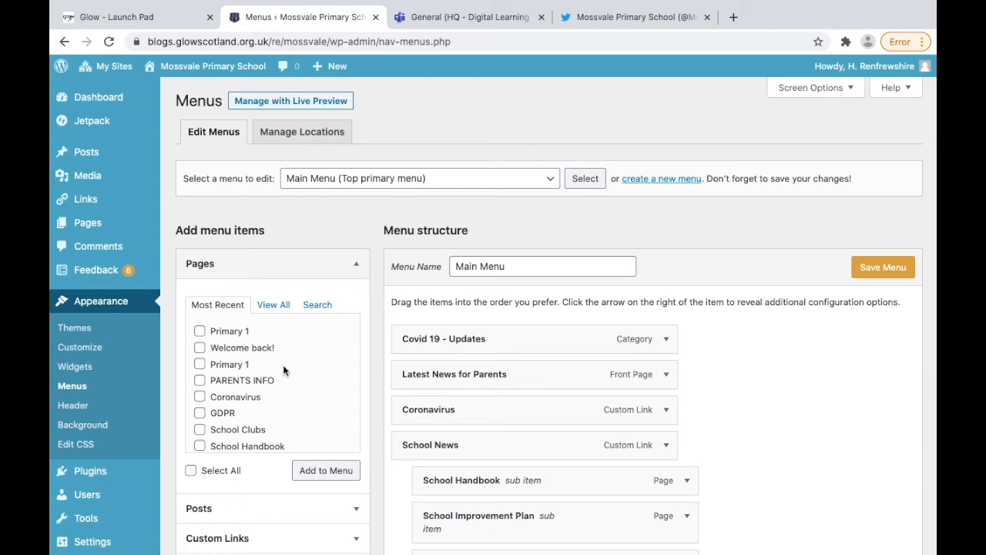
pyautogui.scroll(-3, 283, 370)
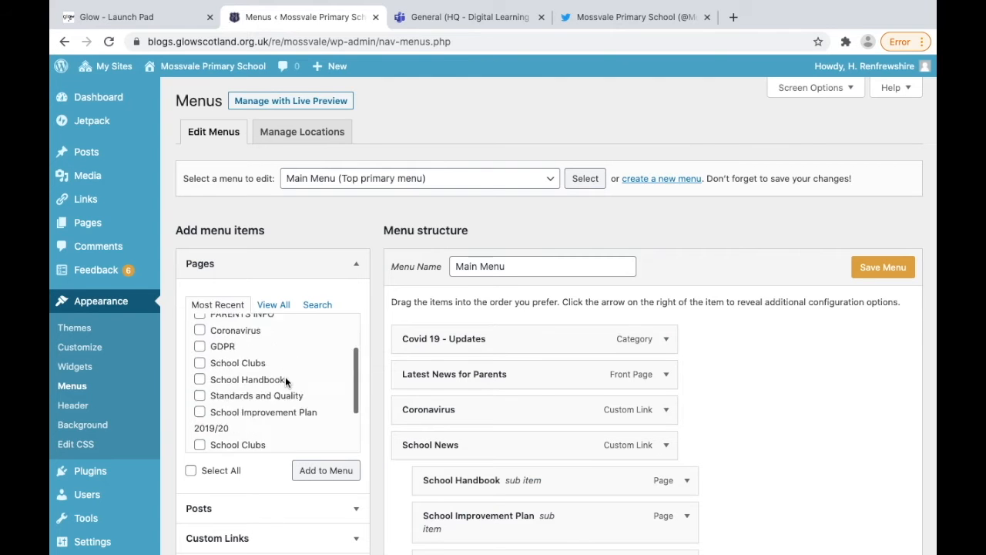
pyautogui.scroll(-2, 369, 388)
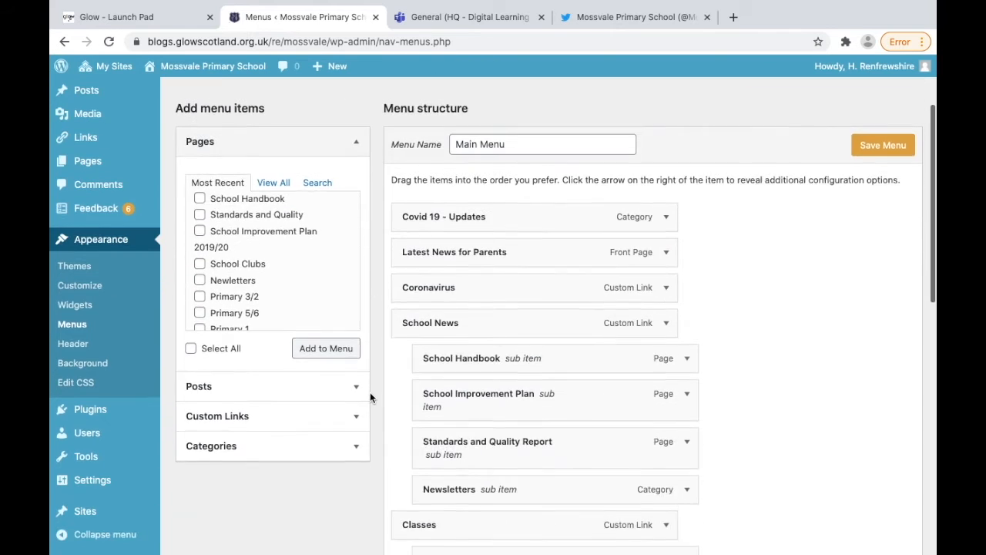
pyautogui.click(330, 454)
pyautogui.click(266, 272)
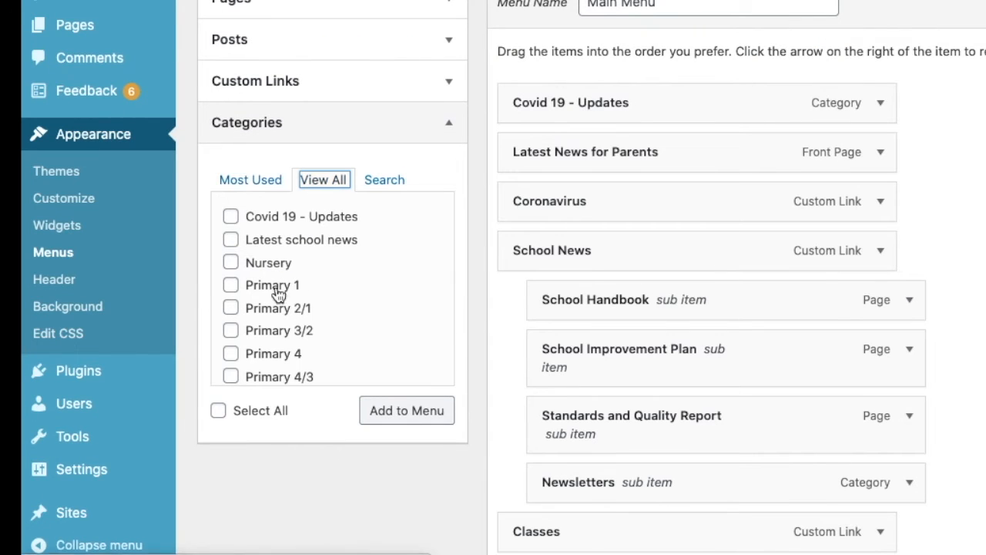
pyautogui.click(231, 285)
pyautogui.click(405, 424)
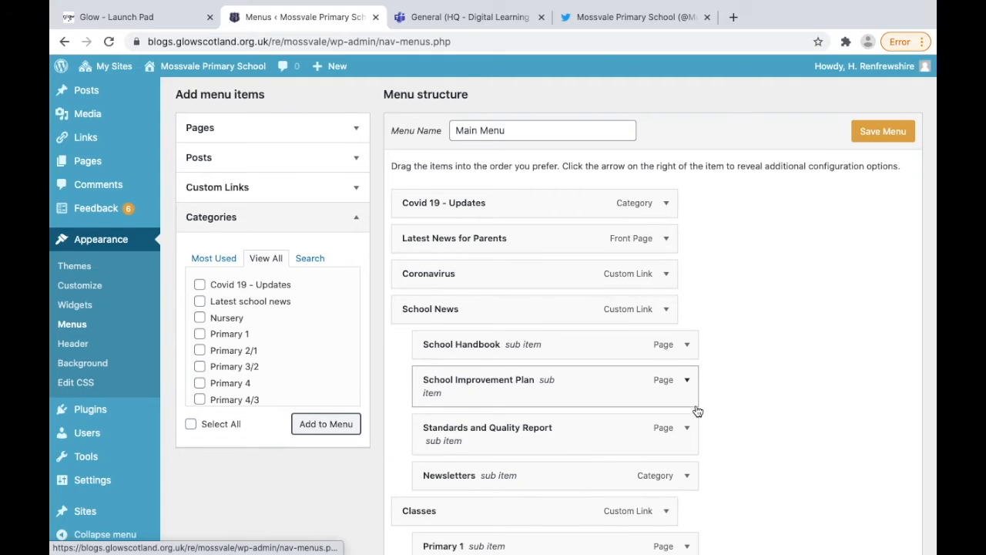
# - Move the new Primary 1 category item under Classes, nested as a sub item of the Primary 1 page
pyautogui.scroll(-2, 697, 412)
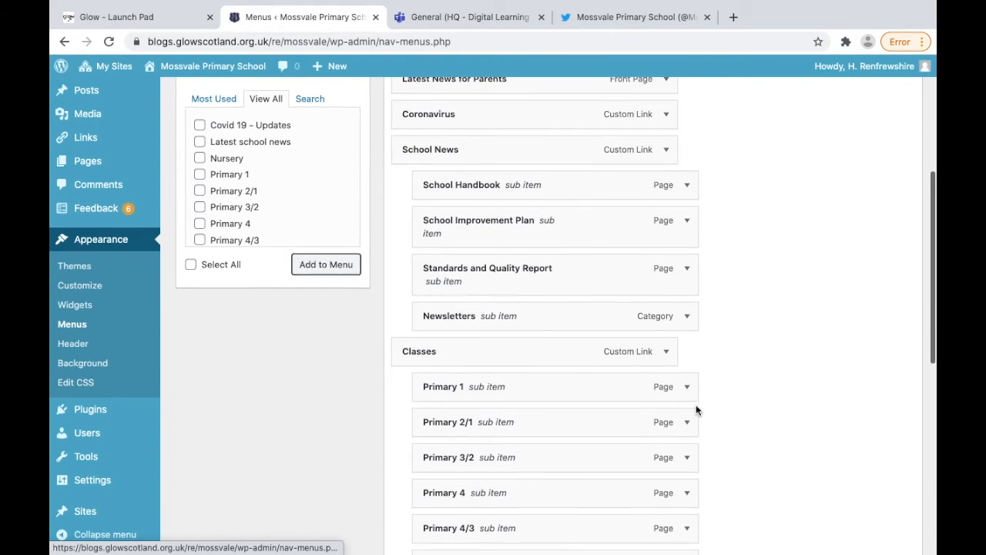
pyautogui.scroll(-3, 696, 410)
pyautogui.scroll(-3, 697, 411)
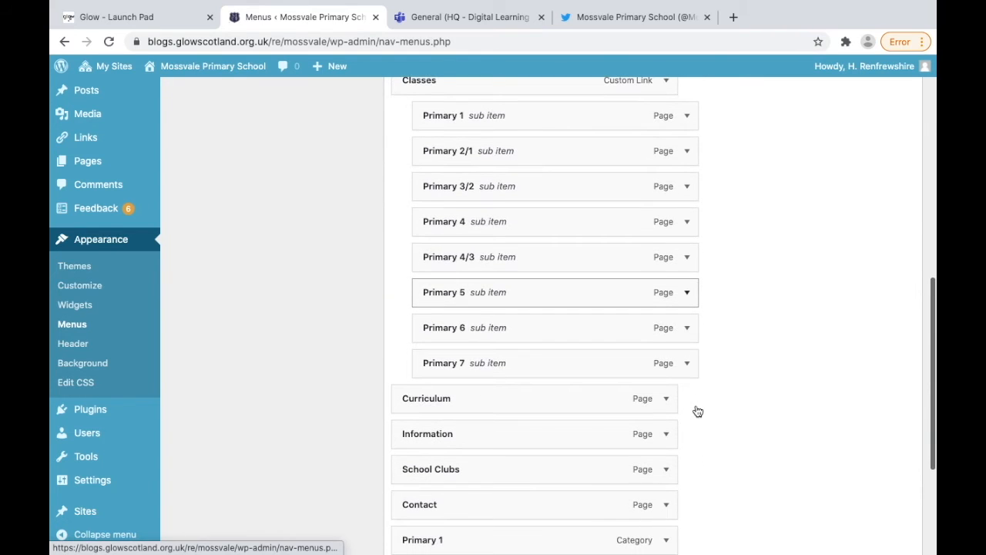
pyautogui.scroll(-2, 697, 409)
pyautogui.moveTo(566, 456); pyautogui.dragTo(705, 182)
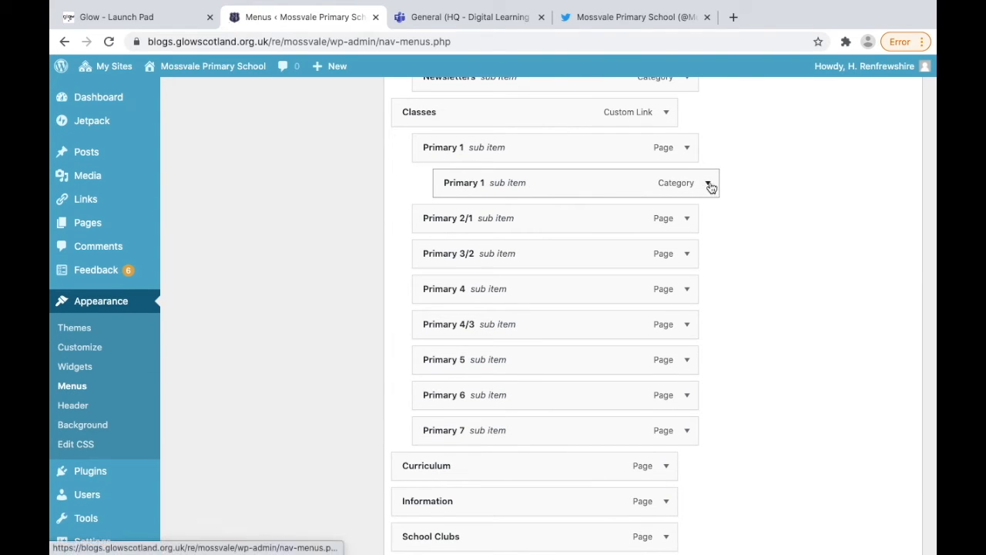
# - Change the nested category item's navigation label to "Primary 1 - Blog" and save the Main Menu
pyautogui.click(708, 183)
pyautogui.write('- Blog')
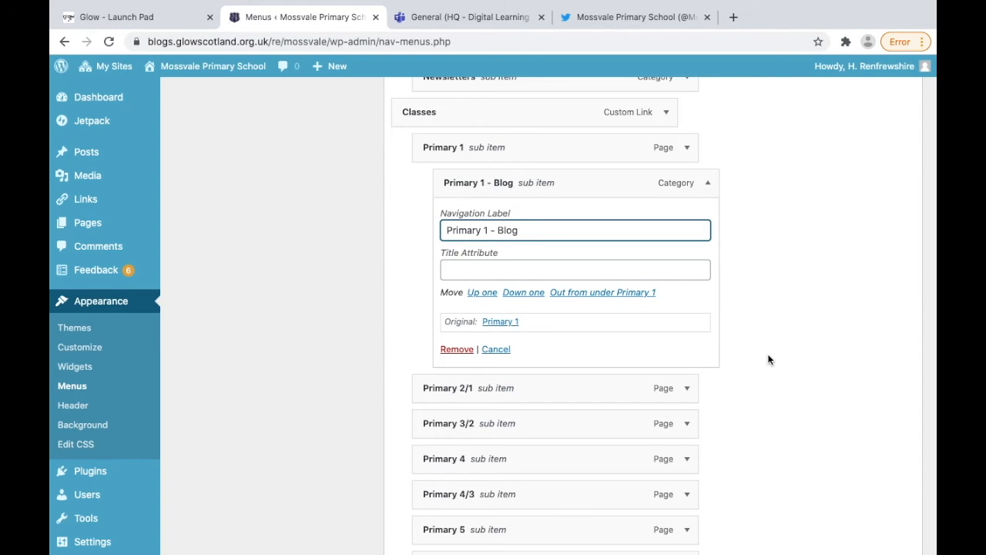
pyautogui.scroll(-5, 768, 359)
pyautogui.scroll(4, 768, 359)
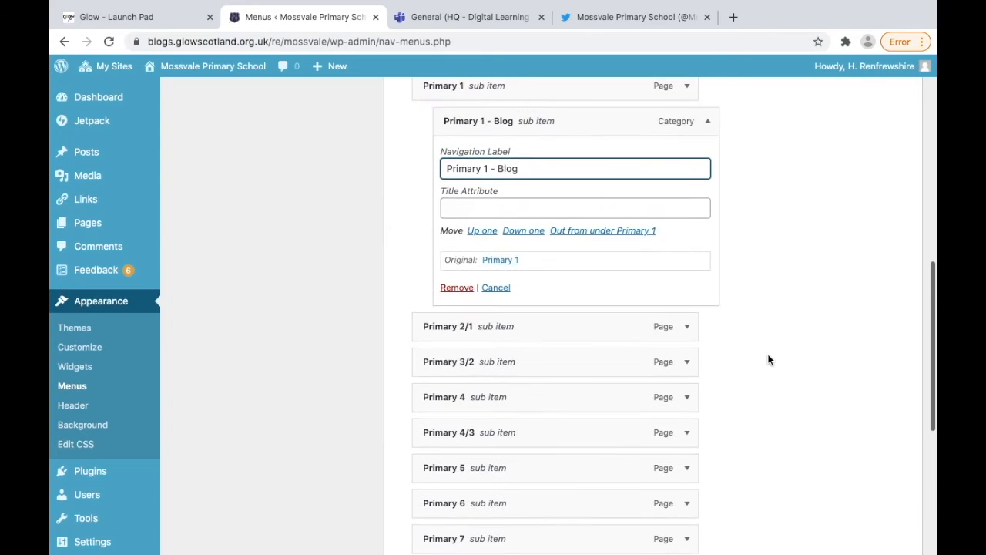
pyautogui.scroll(-5, 768, 359)
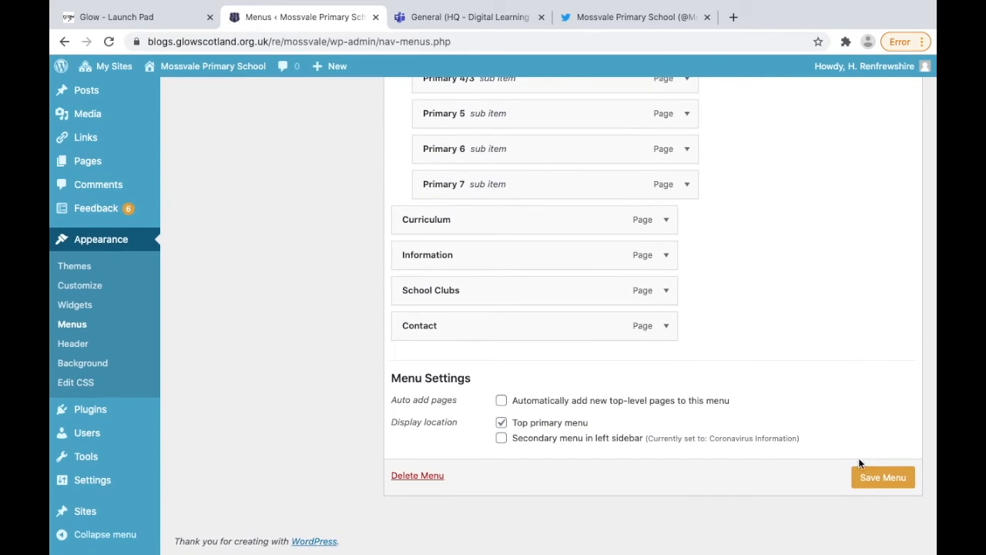
pyautogui.click(865, 490)
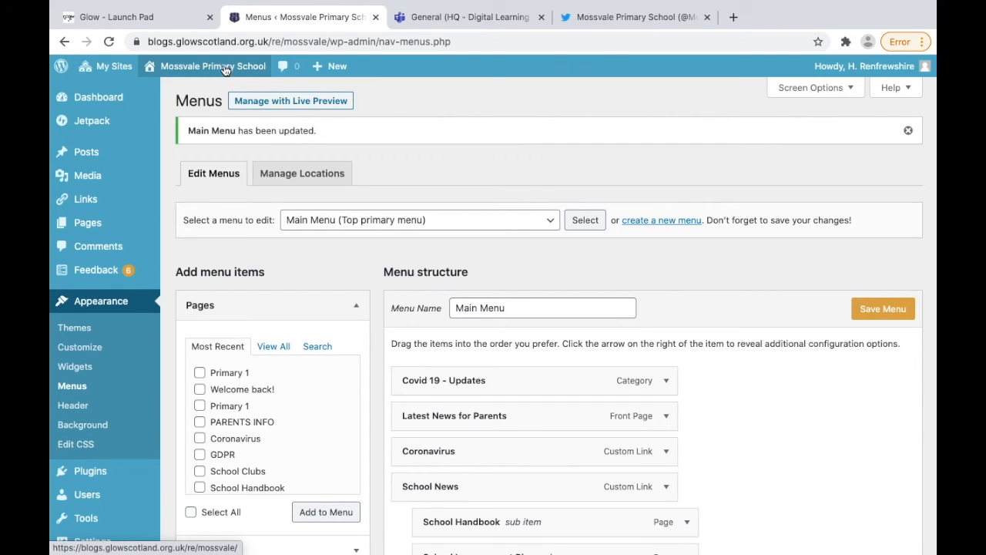
# - Visit the live site and view the posts on the Primary 1 - Blog page under Classes
pyautogui.moveTo(214, 70)
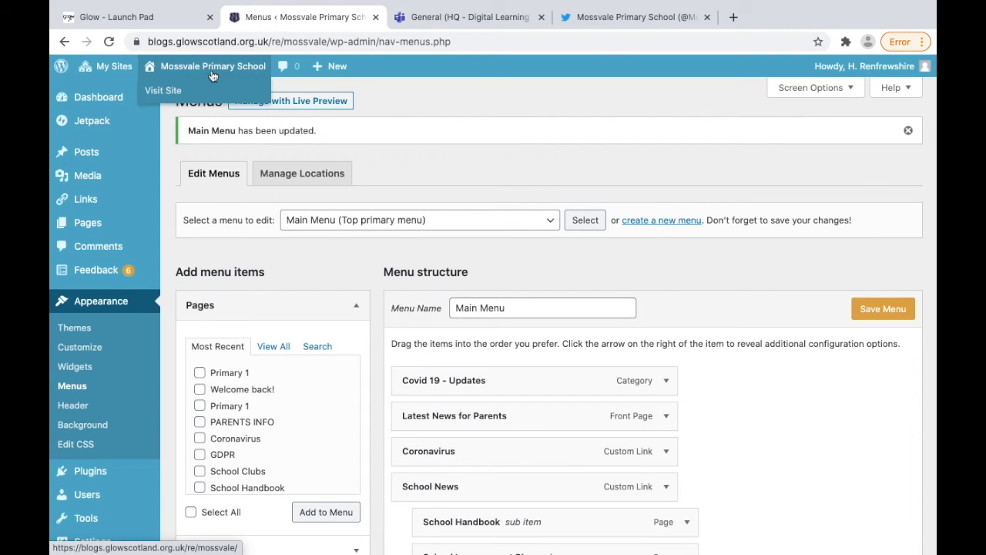
pyautogui.click(163, 91)
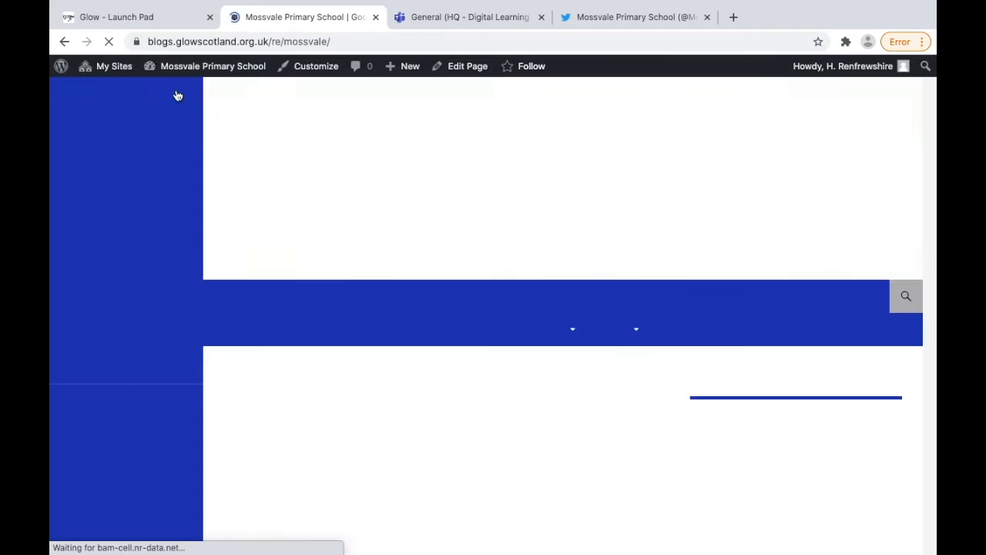
pyautogui.moveTo(609, 326)
pyautogui.moveTo(627, 363)
pyautogui.click(796, 366)
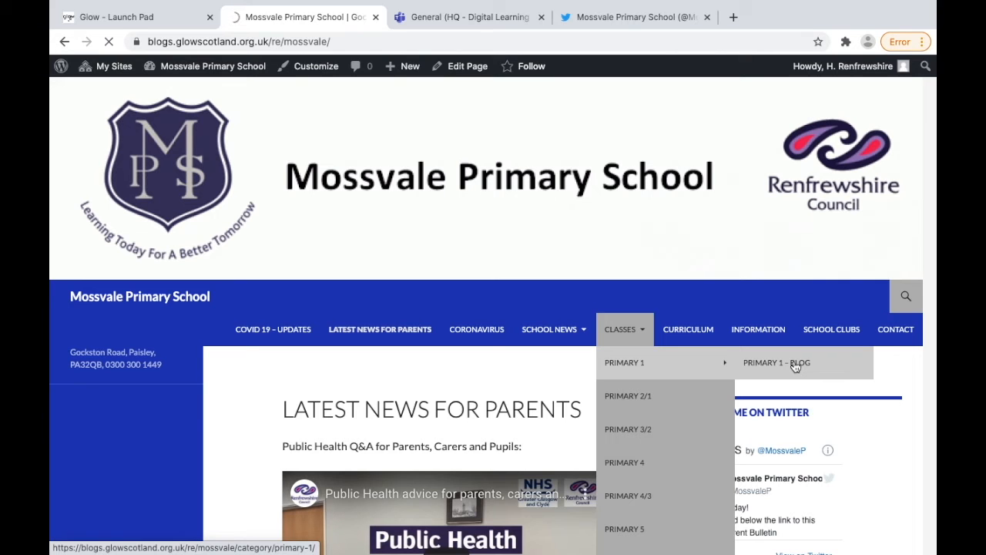
pyautogui.scroll(-2, 796, 366)
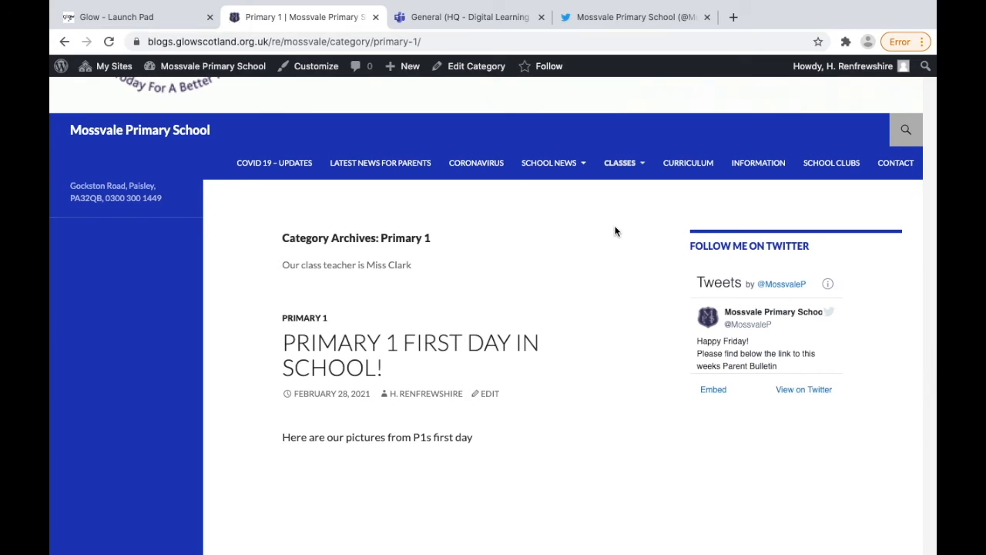
# - Create a new post titled "Primary 1 - First day out in the playground!" with the body text "Here are the pictures from our adventures"
pyautogui.moveTo(410, 71)
pyautogui.click(405, 99)
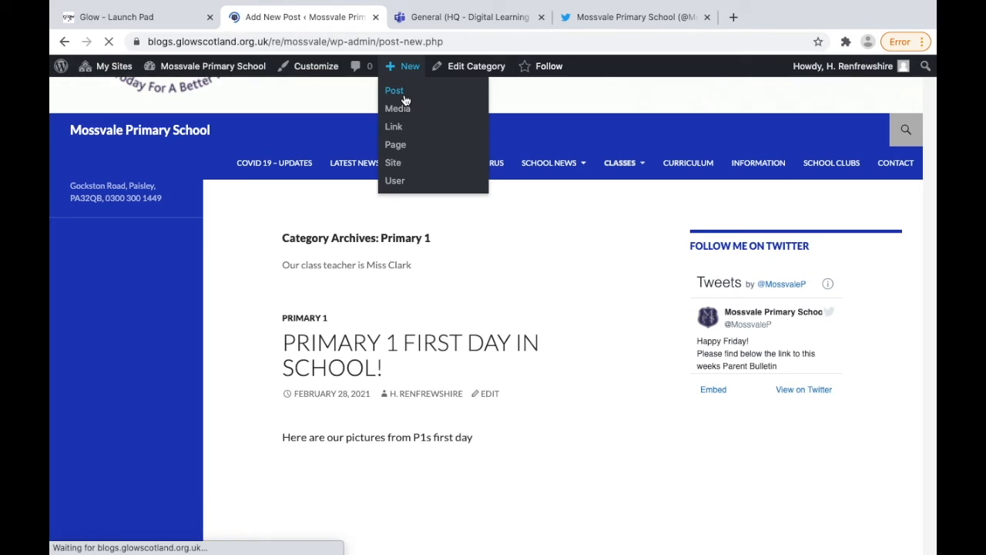
pyautogui.write('Primary ')
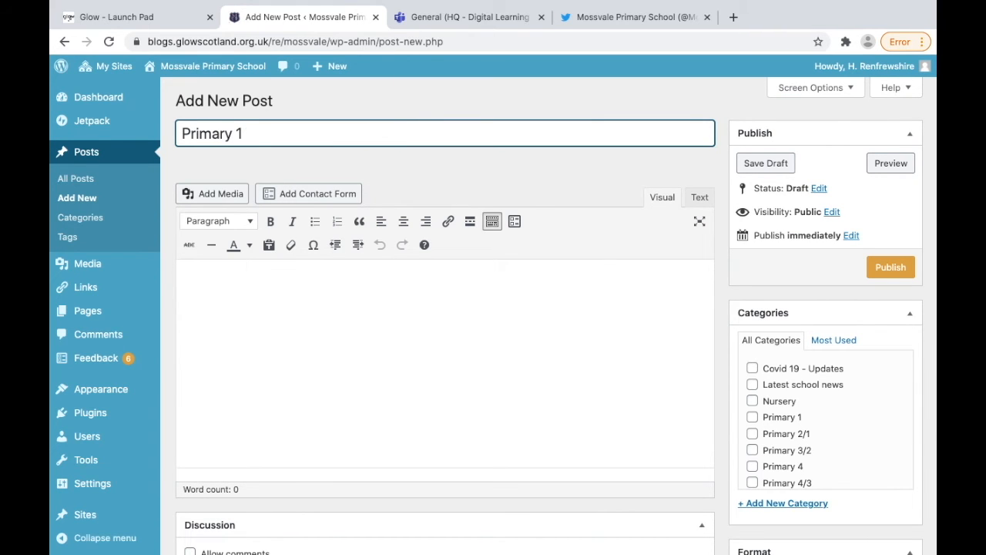
pyautogui.write('1 - First day out in the playground!')
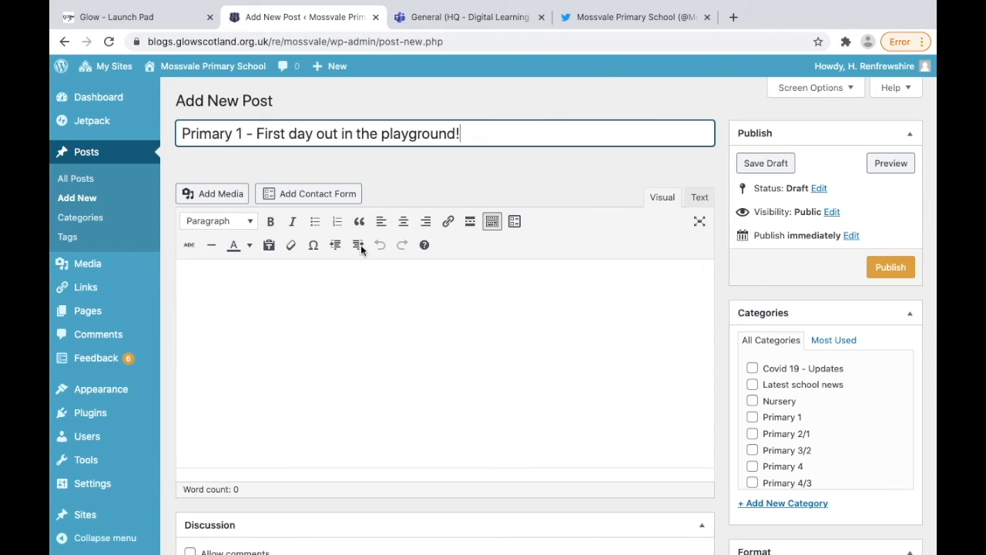
pyautogui.click(302, 320)
pyautogui.write('Hrer')
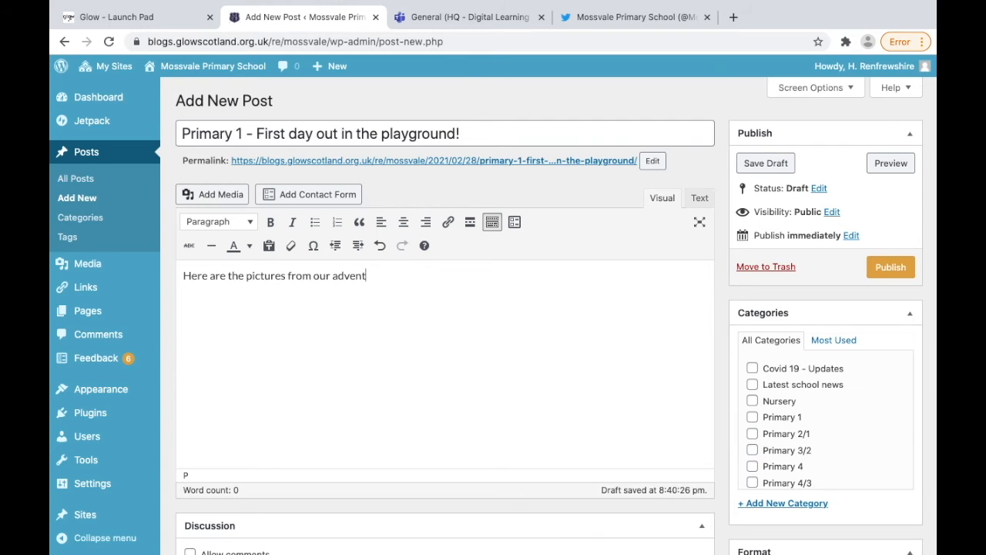
# - Assign the playground post to the Primary 1 category and publish it
pyautogui.click(752, 417)
pyautogui.click(890, 268)
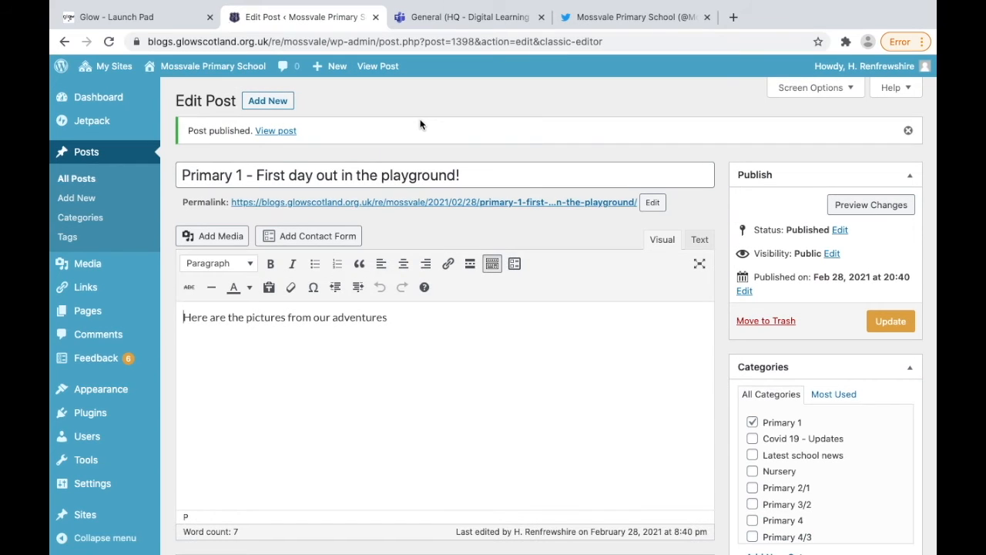
# - Return to the live site and check the Primary 1 - Blog page for both published posts
pyautogui.click(244, 72)
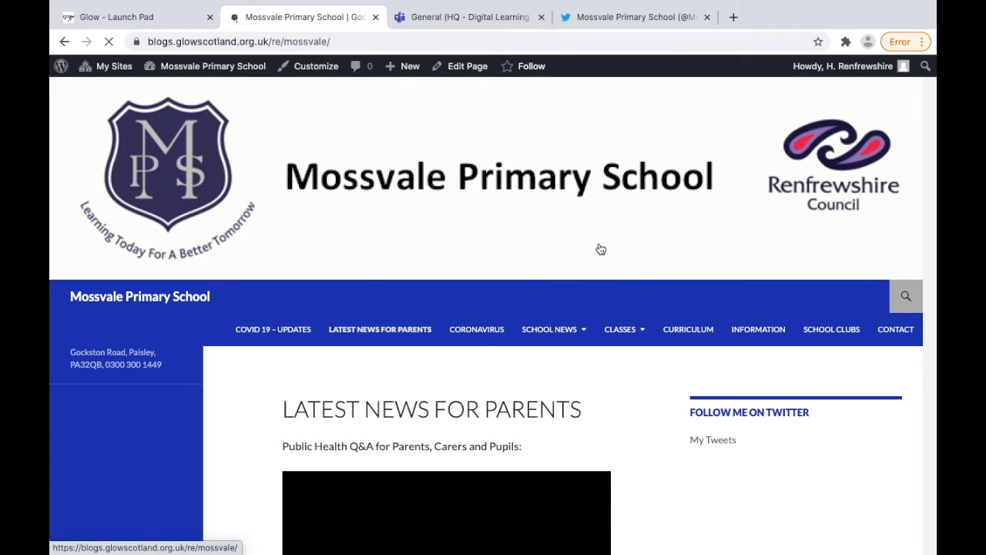
pyautogui.moveTo(614, 328)
pyautogui.moveTo(669, 354)
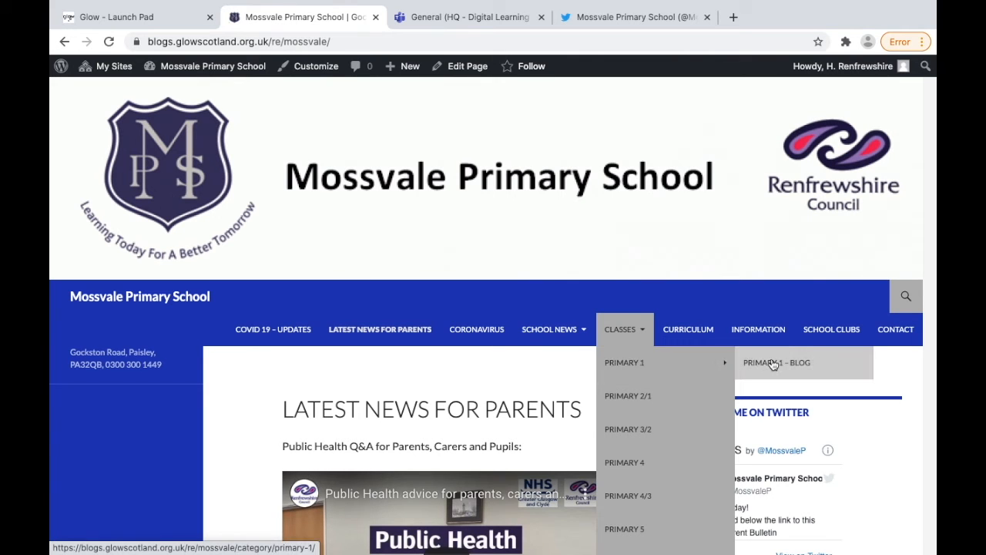
pyautogui.click(774, 363)
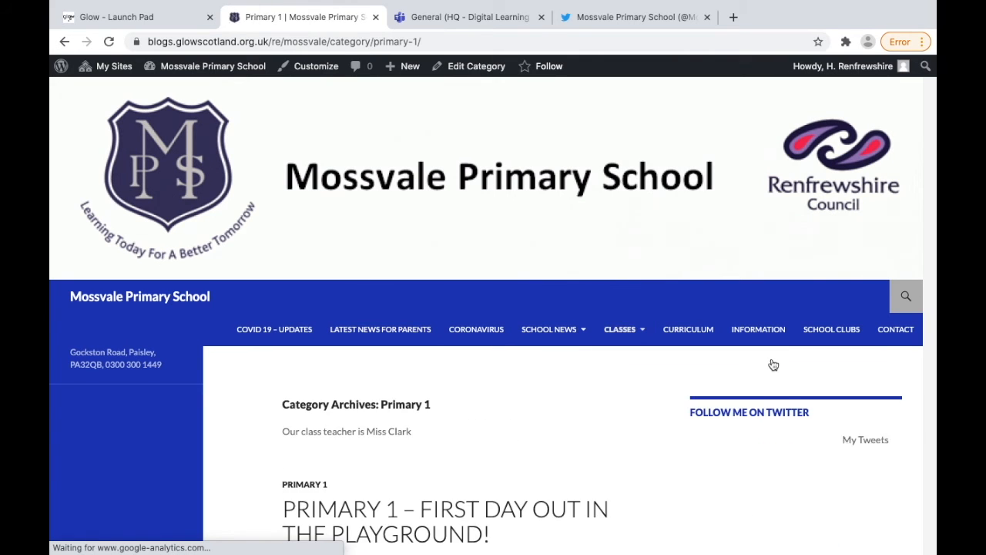
pyautogui.scroll(-2, 773, 363)
pyautogui.scroll(-4, 774, 363)
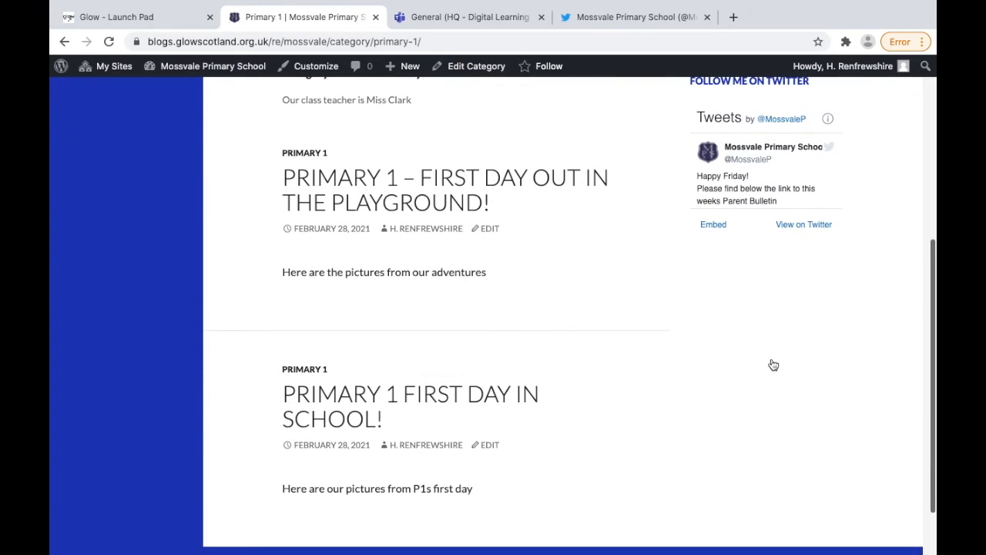
# - Move the posts "Primary 1 – First day out in the playground!" and "Primary 1 first day in school!" to the trash
pyautogui.scroll(5, 774, 365)
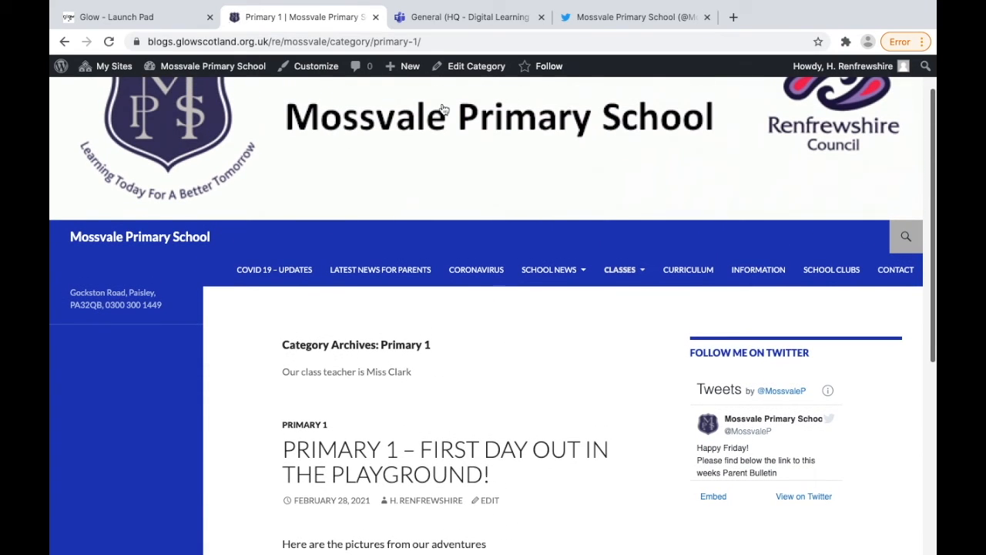
pyautogui.moveTo(205, 73)
pyautogui.click(172, 94)
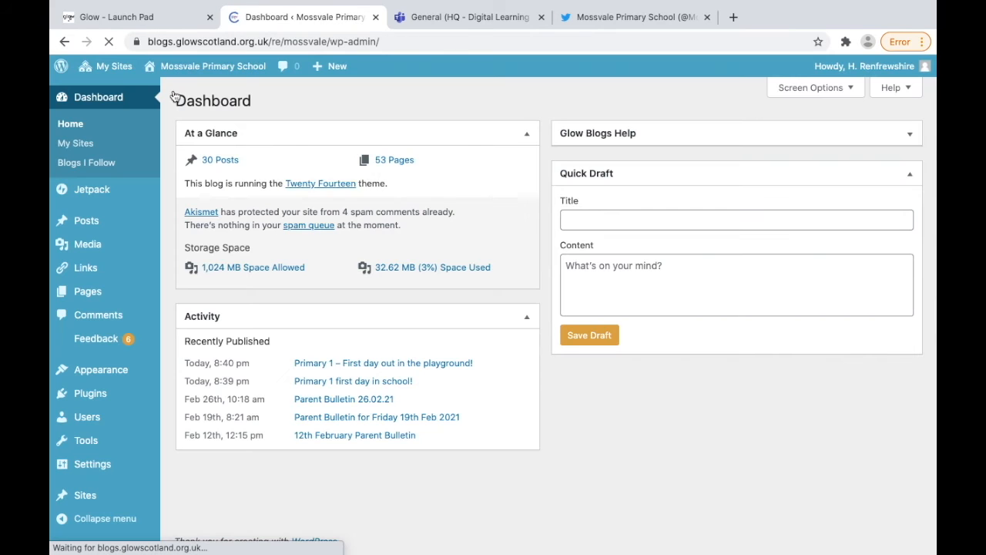
pyautogui.moveTo(110, 221)
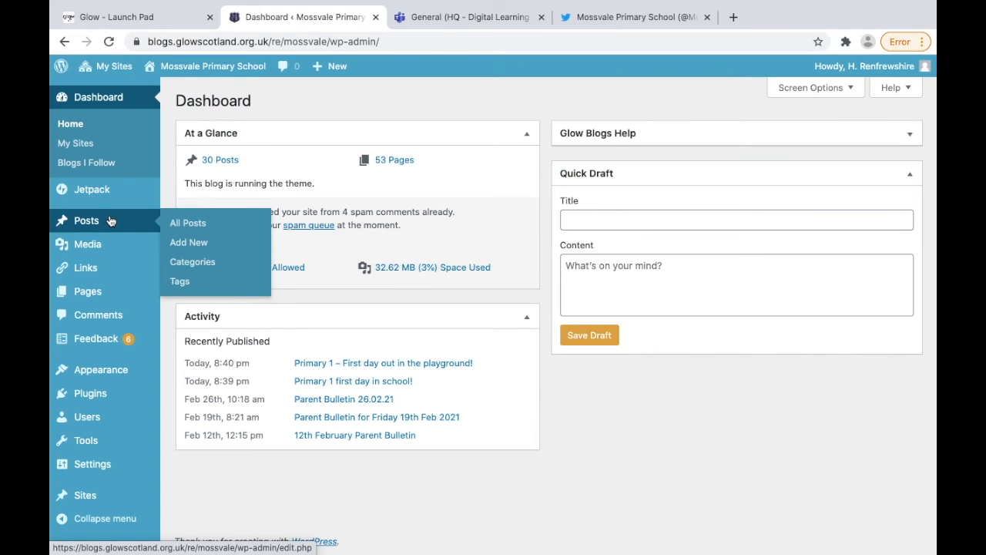
pyautogui.click(185, 225)
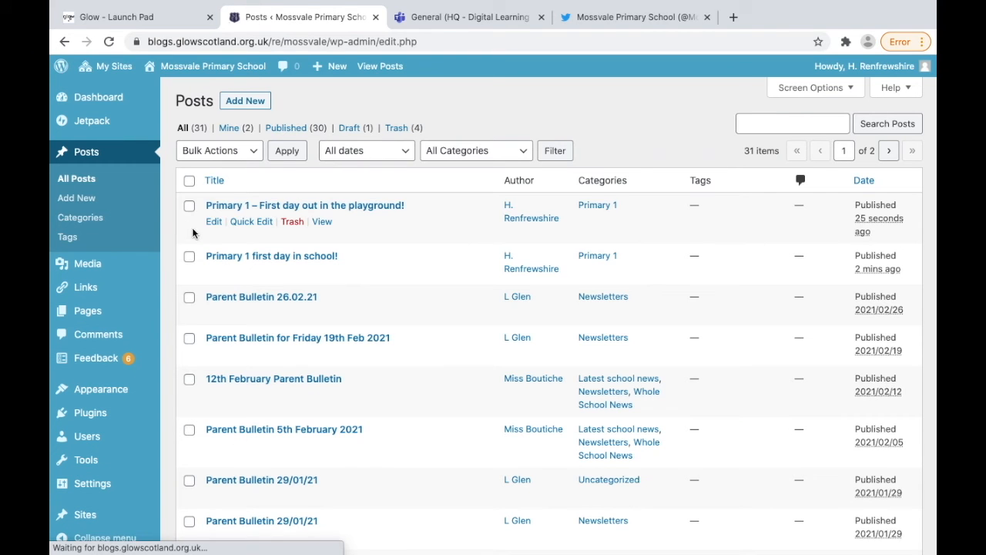
pyautogui.click(189, 205)
pyautogui.click(188, 256)
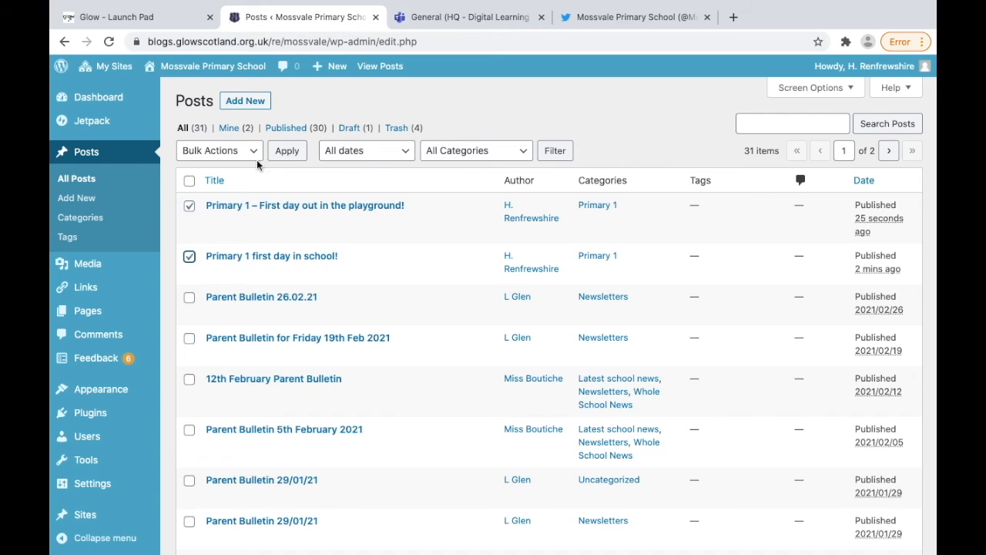
pyautogui.click(231, 152)
pyautogui.click(240, 178)
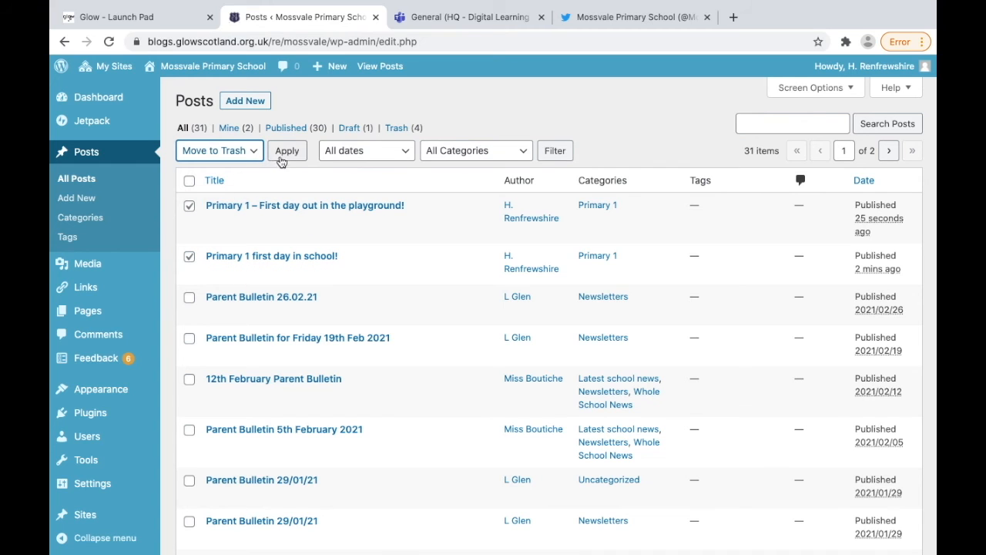
pyautogui.click(285, 155)
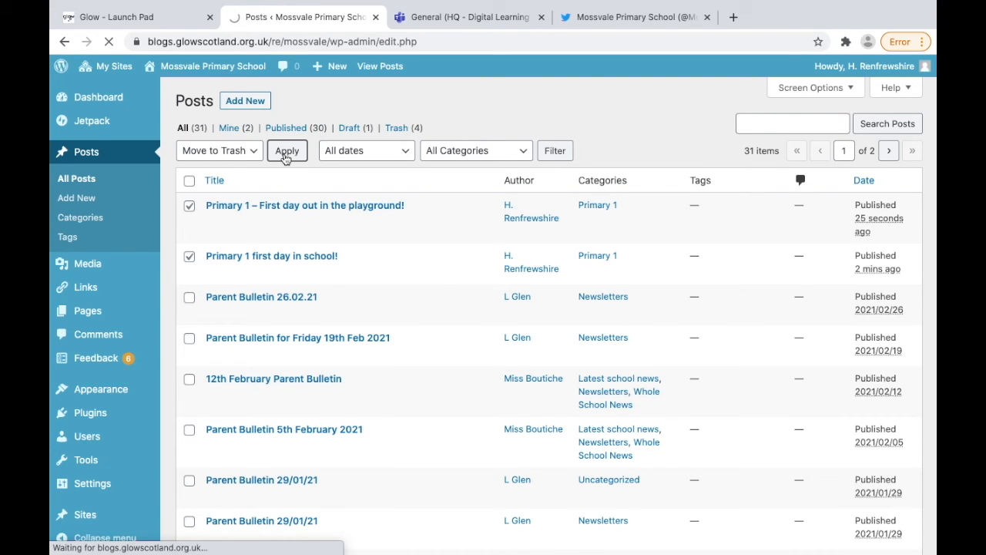
# - Remove the Primary 1 page and its Primary 1 - Blog sub item from Classes in the Main Menu, save it and check the live site
pyautogui.moveTo(106, 389)
pyautogui.click(183, 449)
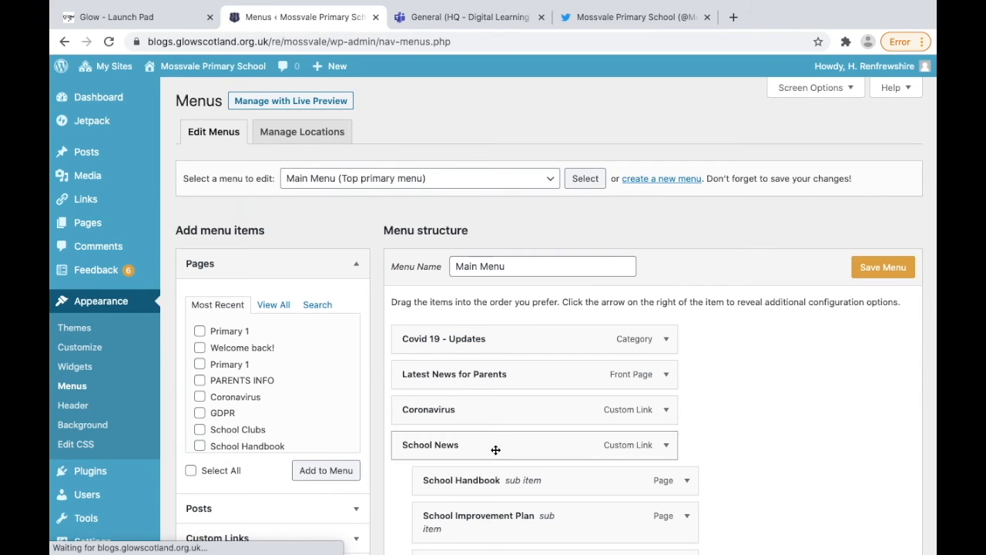
pyautogui.scroll(-5, 462, 443)
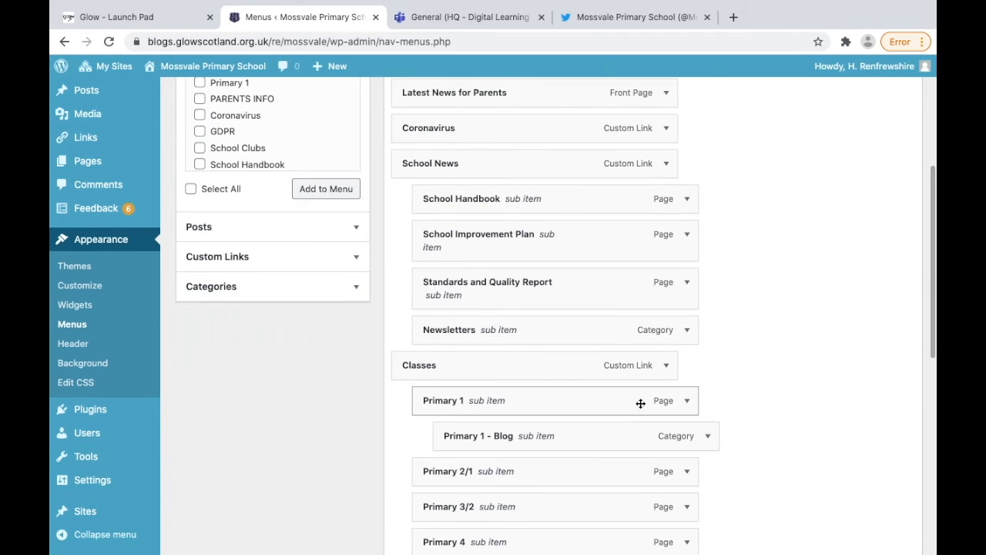
pyautogui.click(708, 437)
pyautogui.scroll(-2, 486, 493)
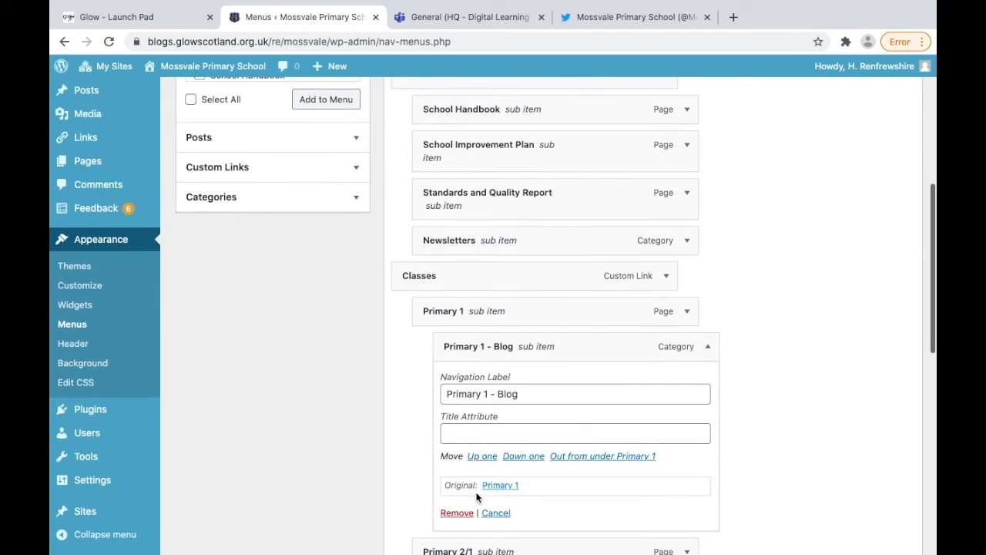
pyautogui.click(451, 513)
pyautogui.click(687, 312)
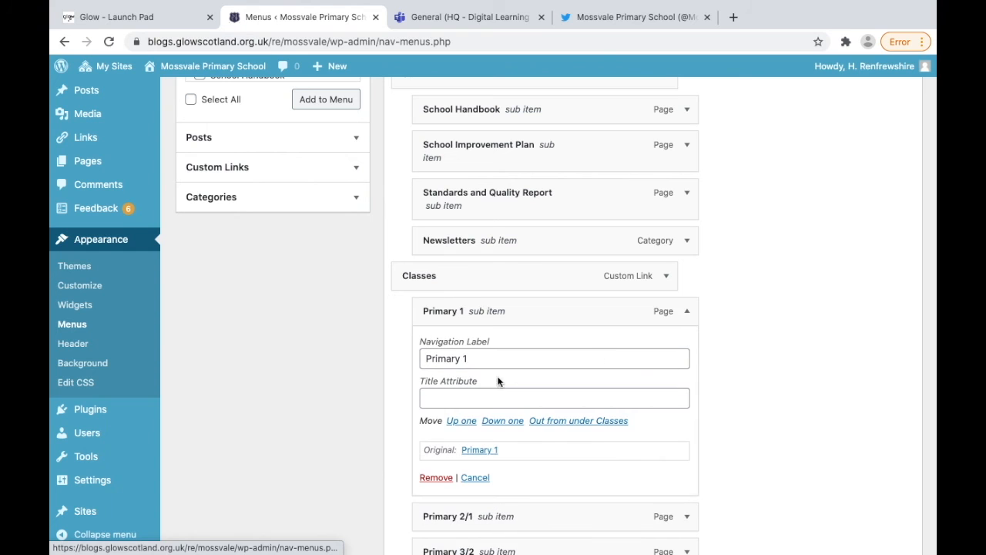
pyautogui.click(436, 478)
pyautogui.scroll(-3, 757, 403)
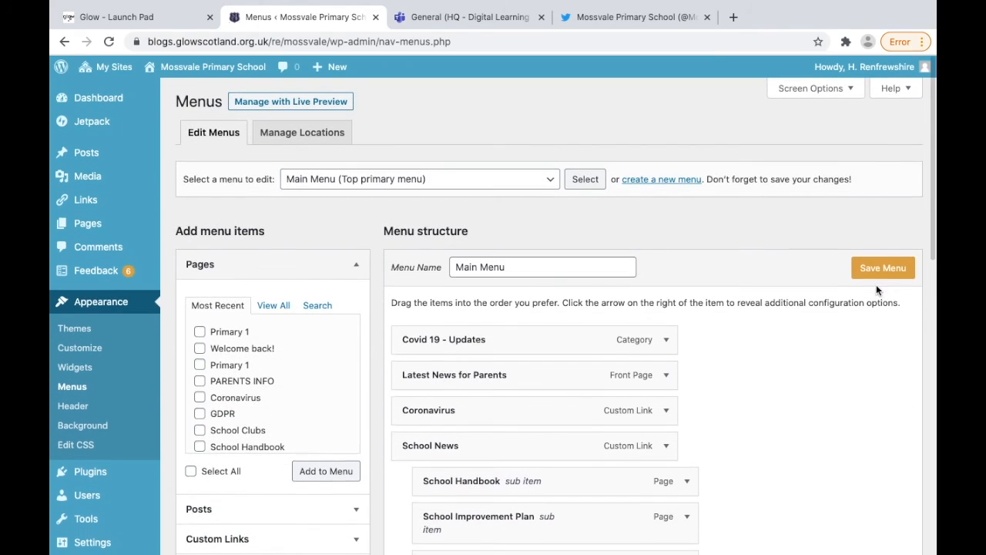
pyautogui.click(877, 282)
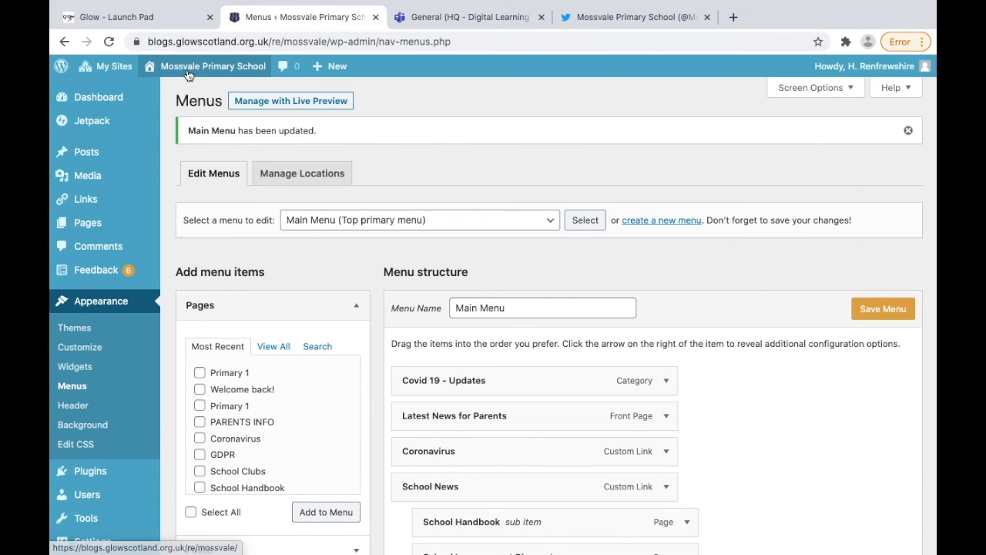
pyautogui.moveTo(188, 74)
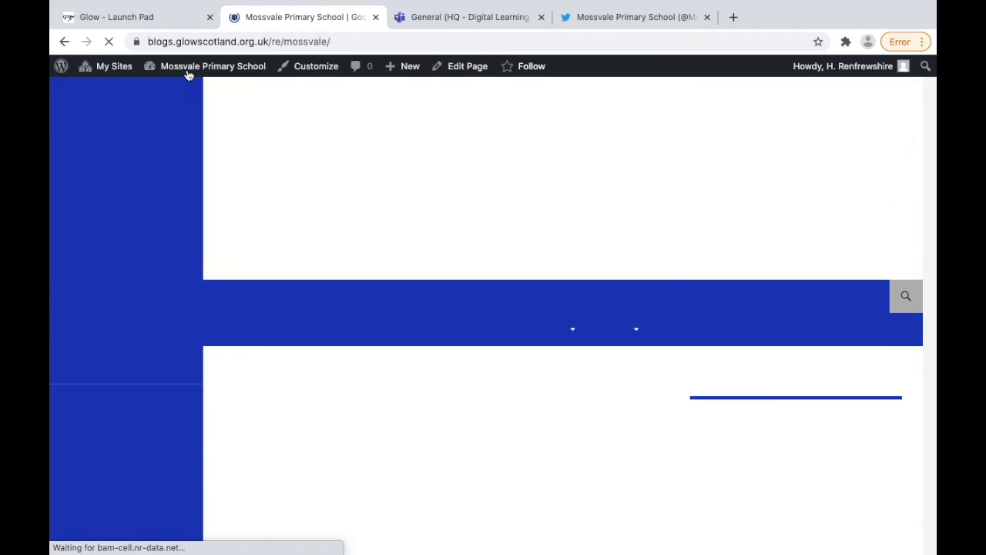
pyautogui.moveTo(640, 333)
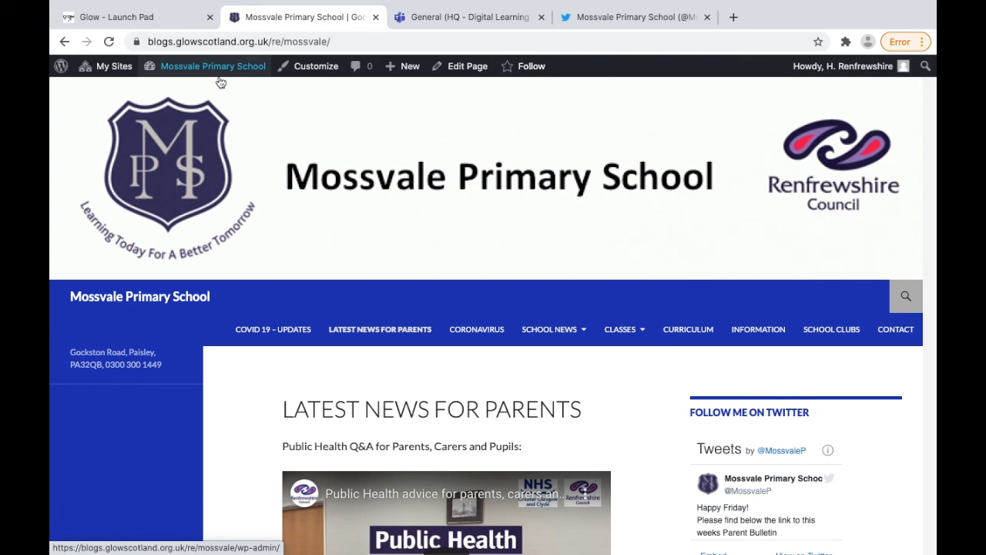
# - Search the site's pages for "primary 1" and select the most recently published Primary 1 page
pyautogui.moveTo(221, 77)
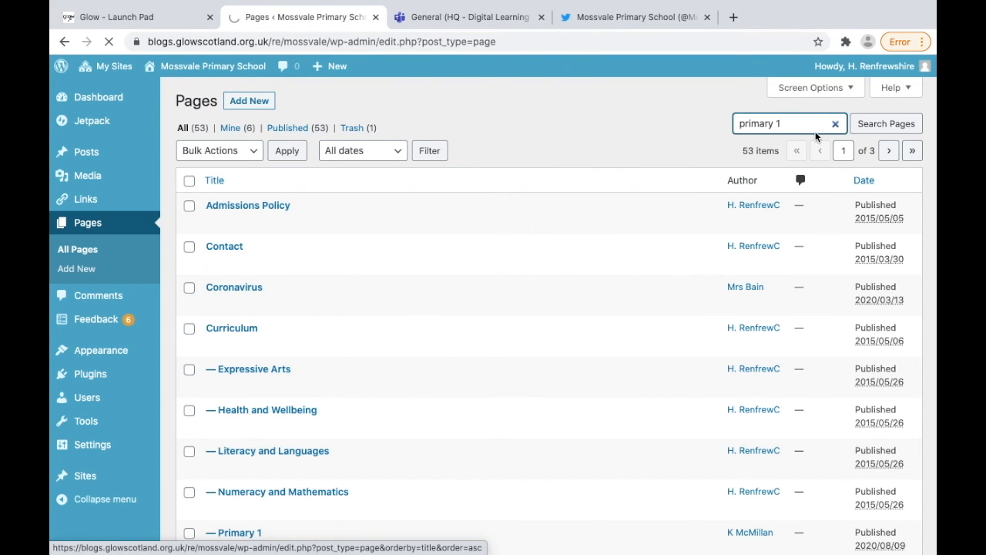
pyautogui.click(865, 125)
pyautogui.scroll(-4, 623, 245)
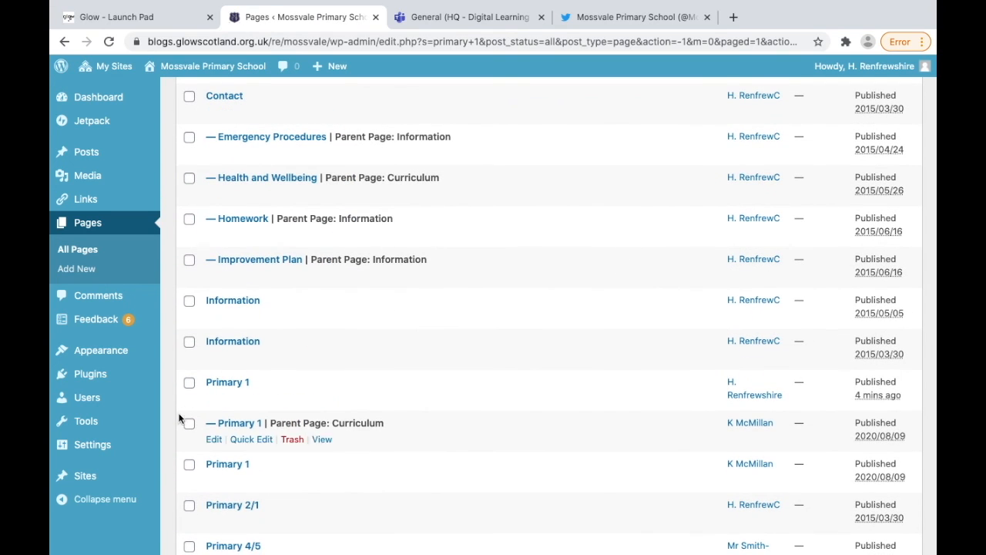
pyautogui.click(190, 384)
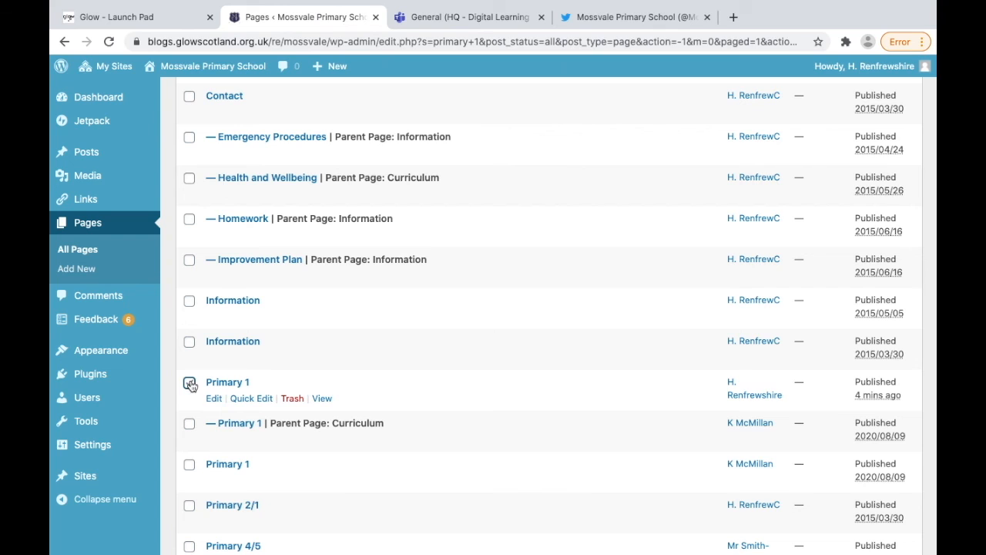